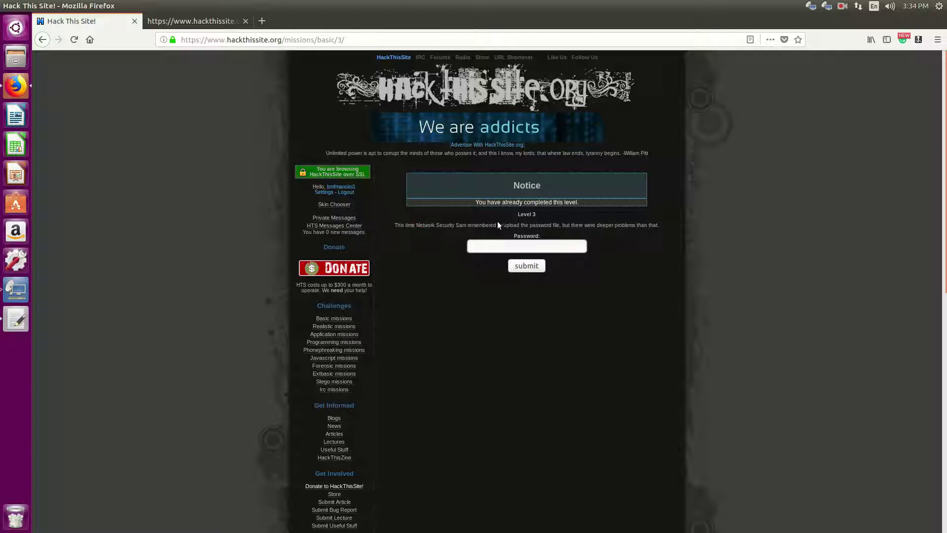
Step: Read the Level 3 description, then submit the form with an empty password
left_click_drag(395, 225, 659, 225)
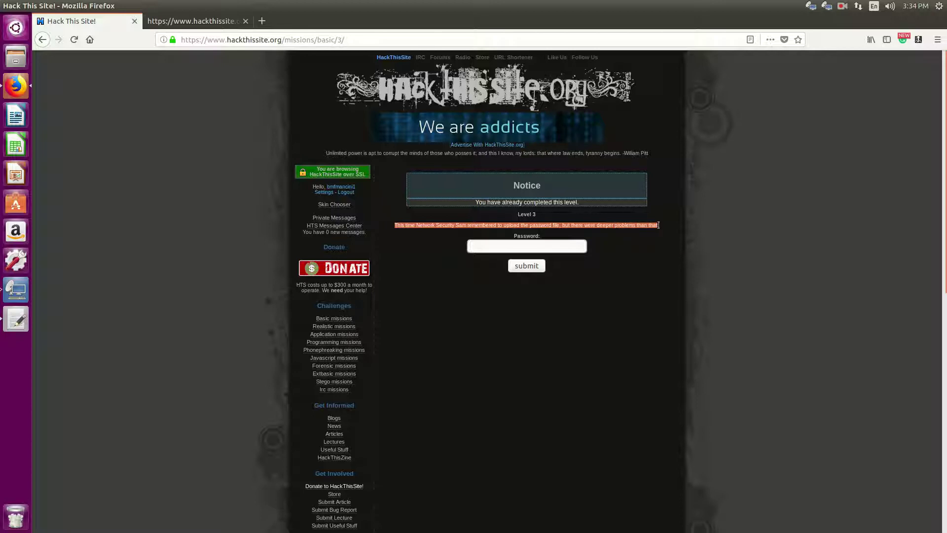
left_click(606, 259)
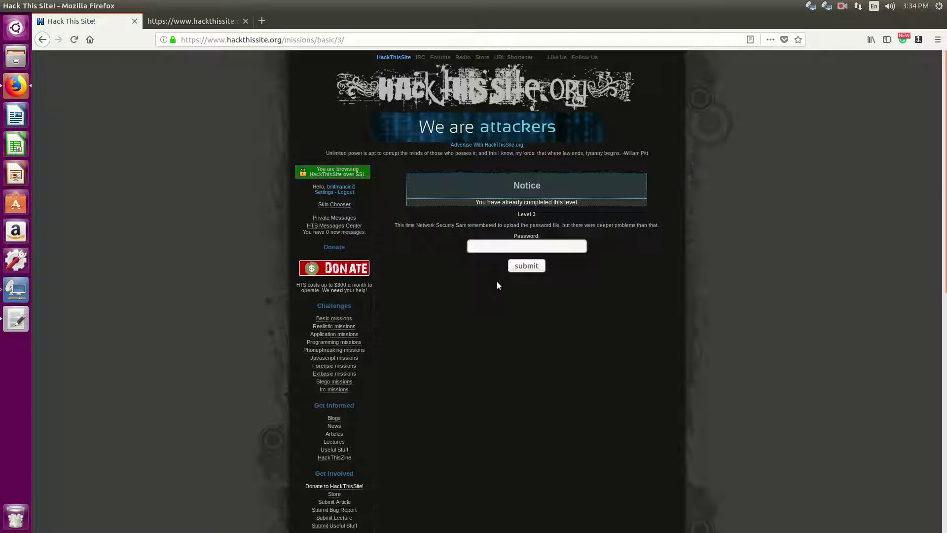
left_click(526, 265)
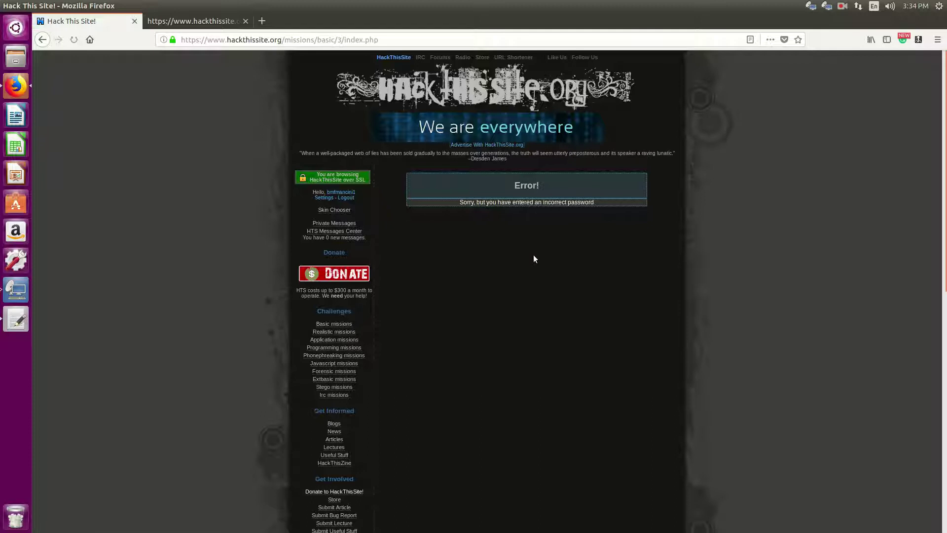
Step: Go back to the Level 3 page after the error, close the extra tab, and bring up the page's context menu
right_click(473, 240)
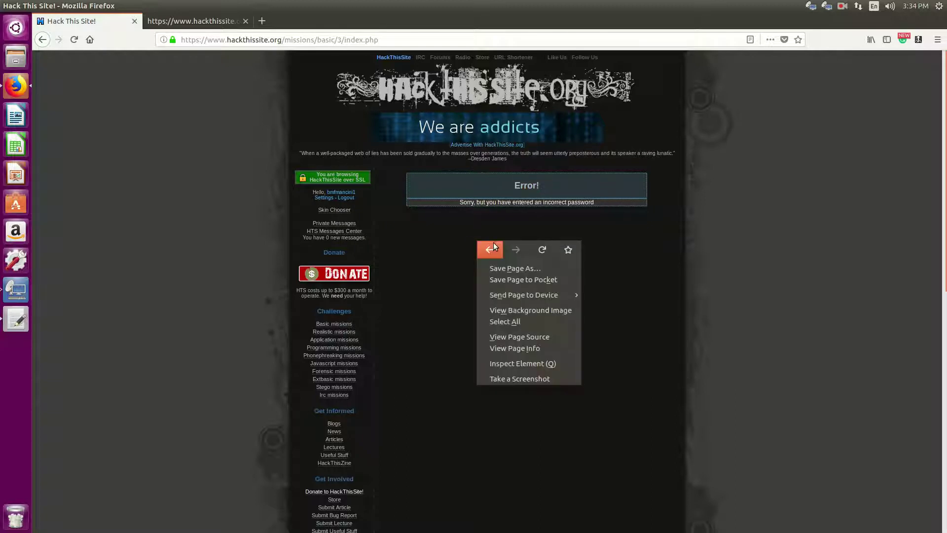
left_click(493, 247)
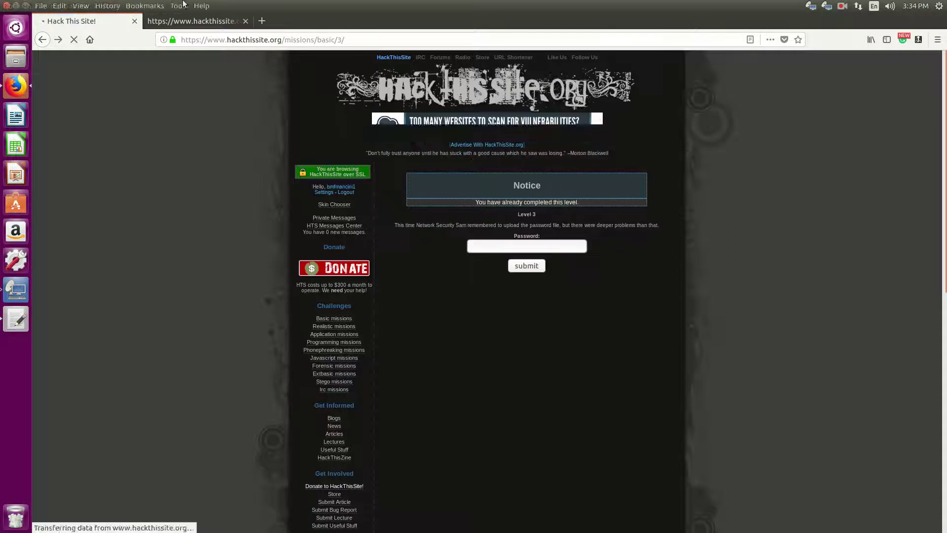
left_click(246, 21)
right_click(493, 329)
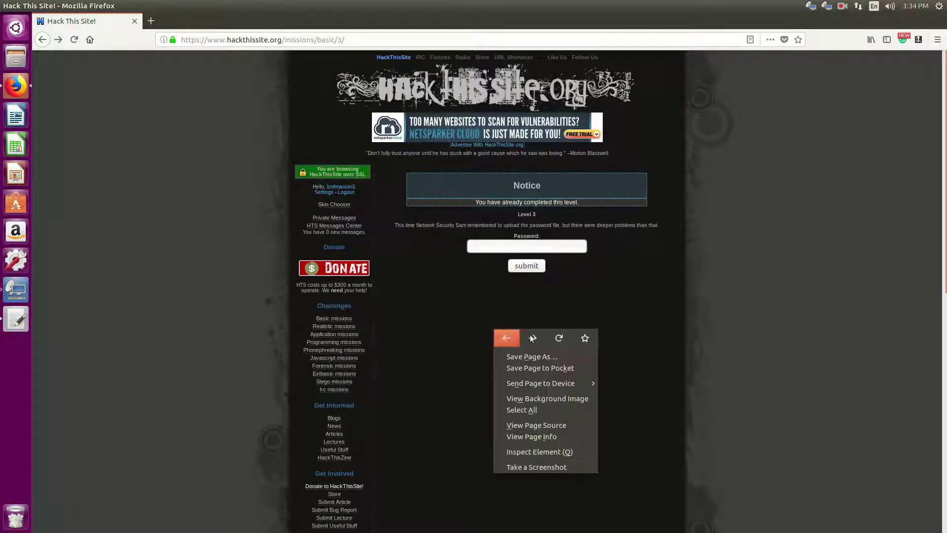
Step: View the Level 3 source and inspect the form, noting action index.php and hidden value password.php
left_click(545, 423)
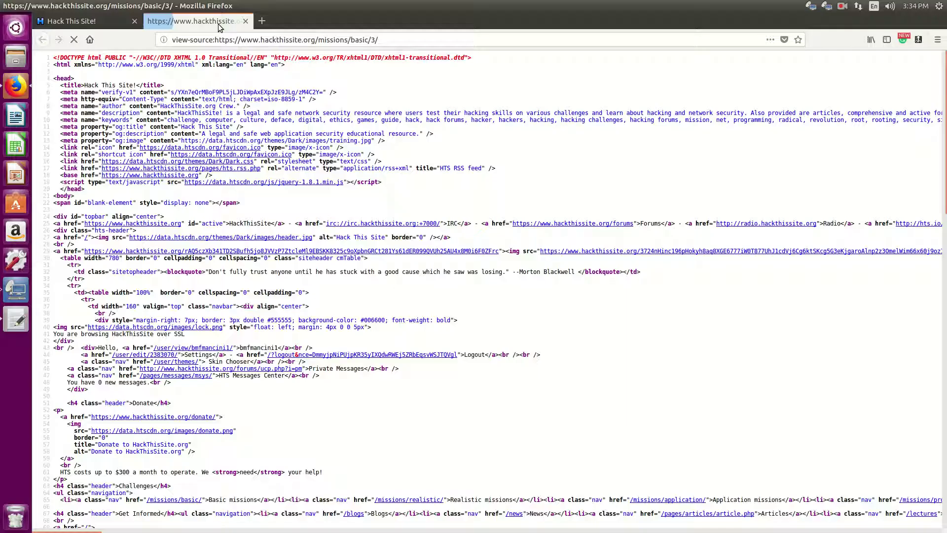
scroll(384, 219, "down", 15)
scroll(388, 212, "down", 10)
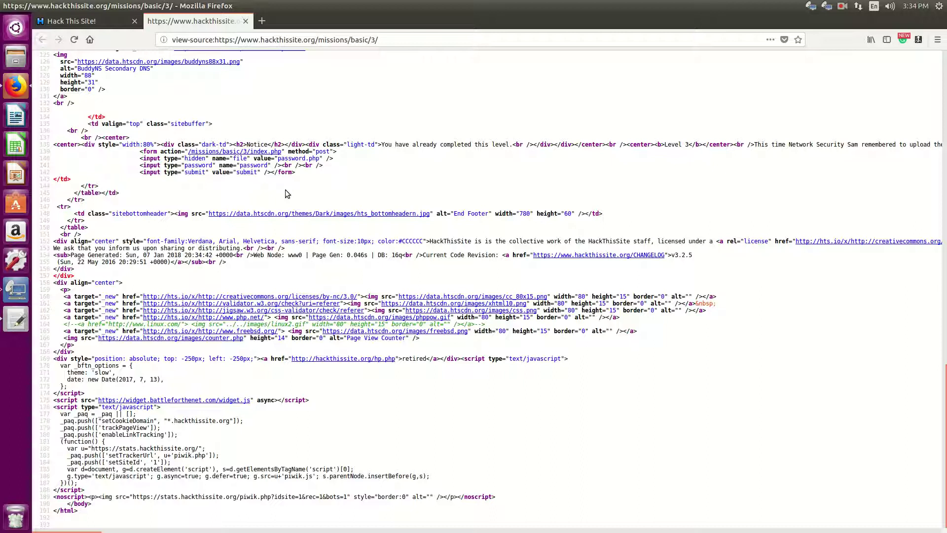
scroll(298, 109, "up", 3)
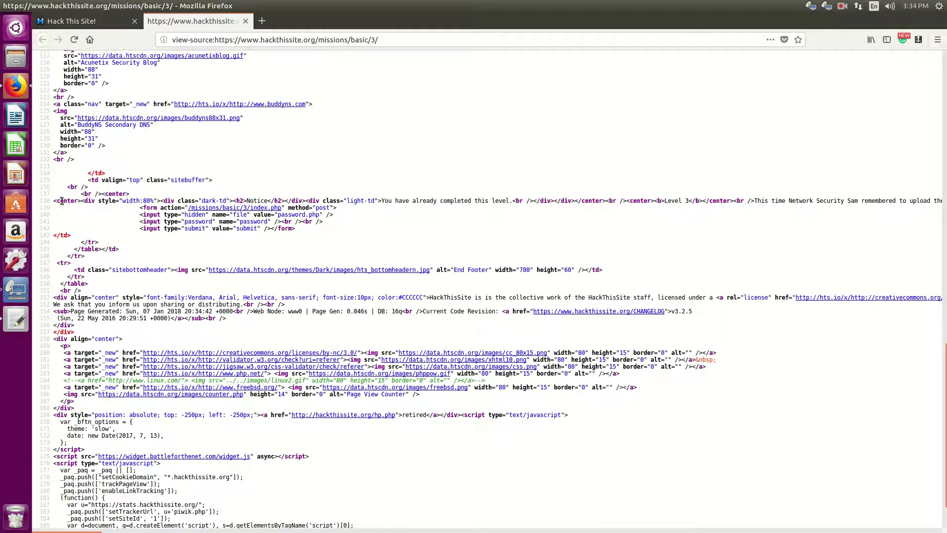
left_click_drag(61, 180, 127, 183)
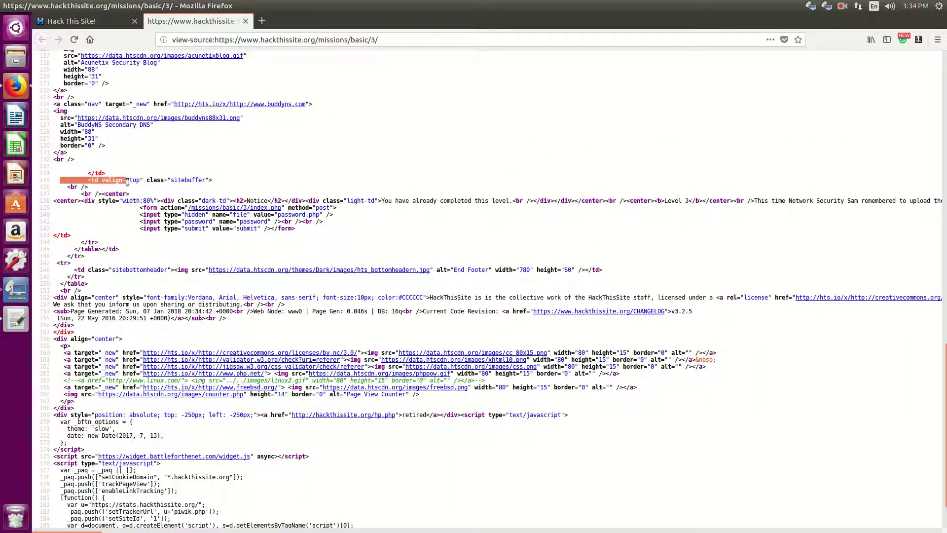
left_click(113, 196)
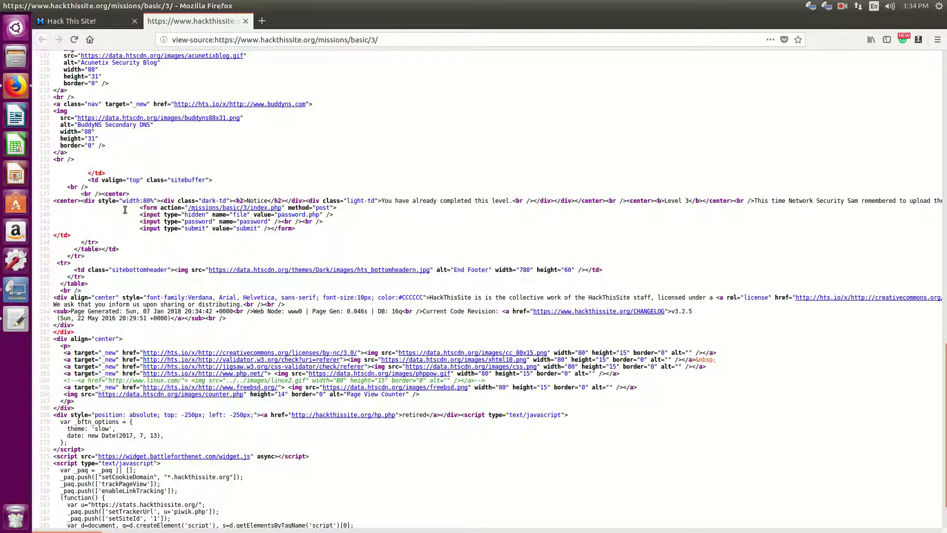
left_click_drag(138, 217, 185, 208)
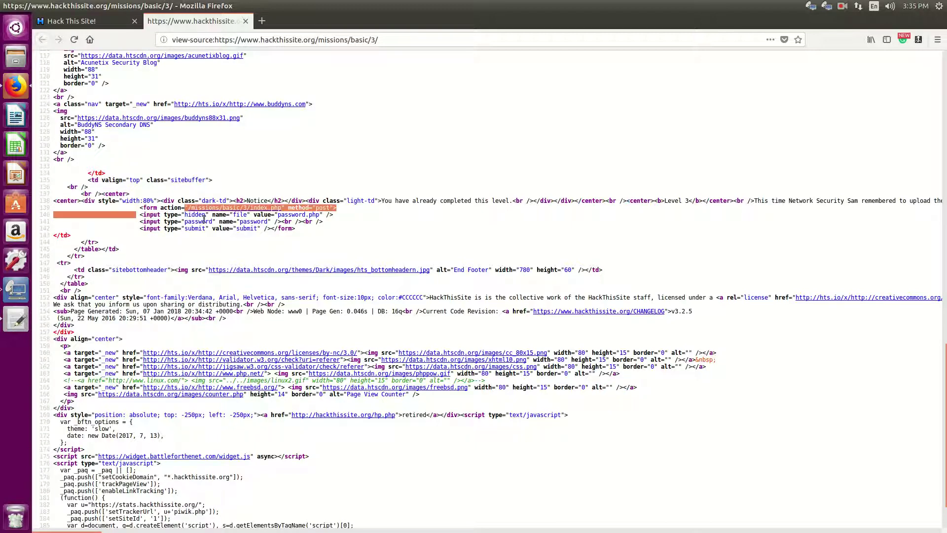
left_click(397, 217)
left_click_drag(334, 215, 278, 215)
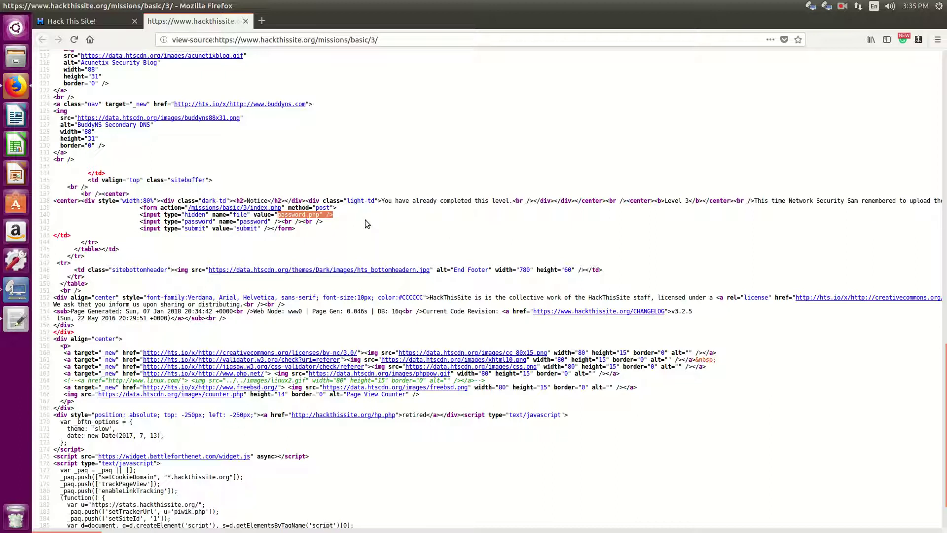
Step: Compare the mission page with the source's form action on line 139, ending on the mission page
left_click(49, 22)
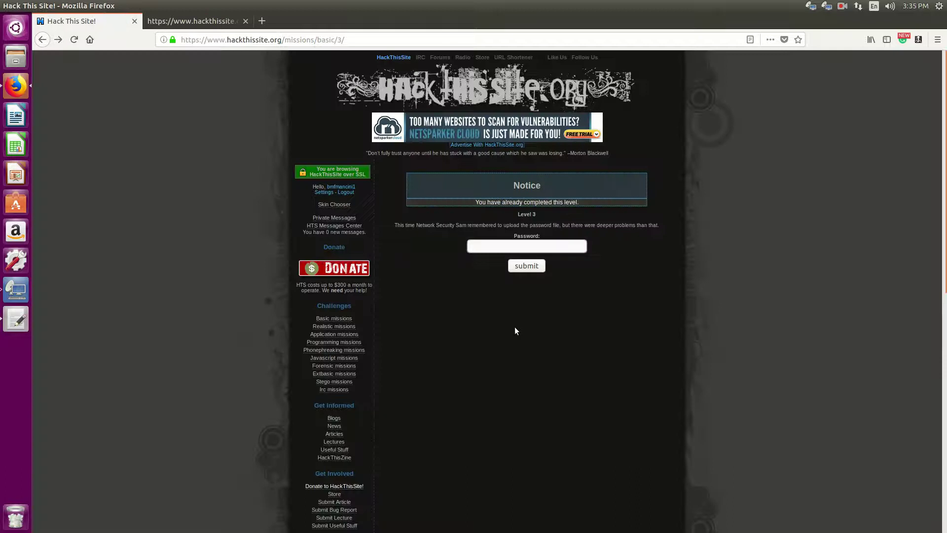
left_click(485, 251)
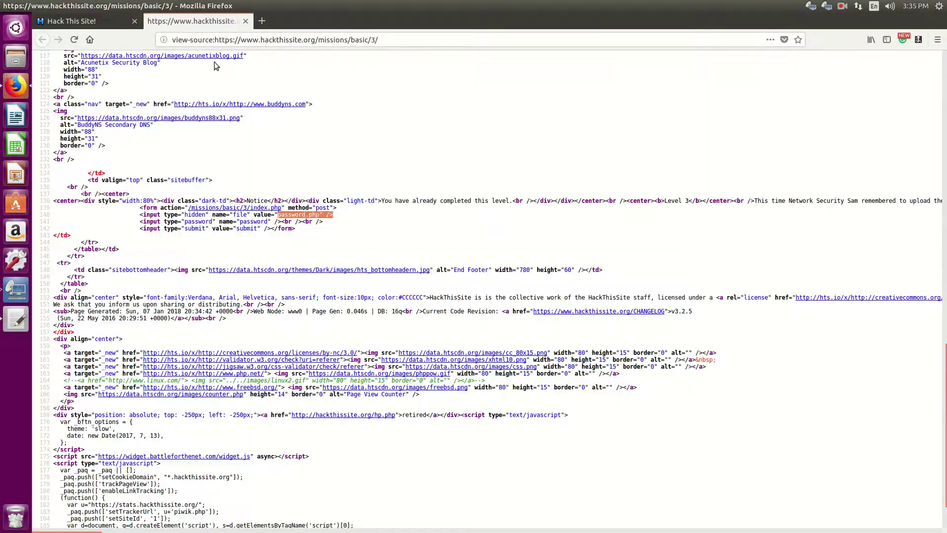
left_click(217, 22)
left_click_drag(140, 207, 337, 217)
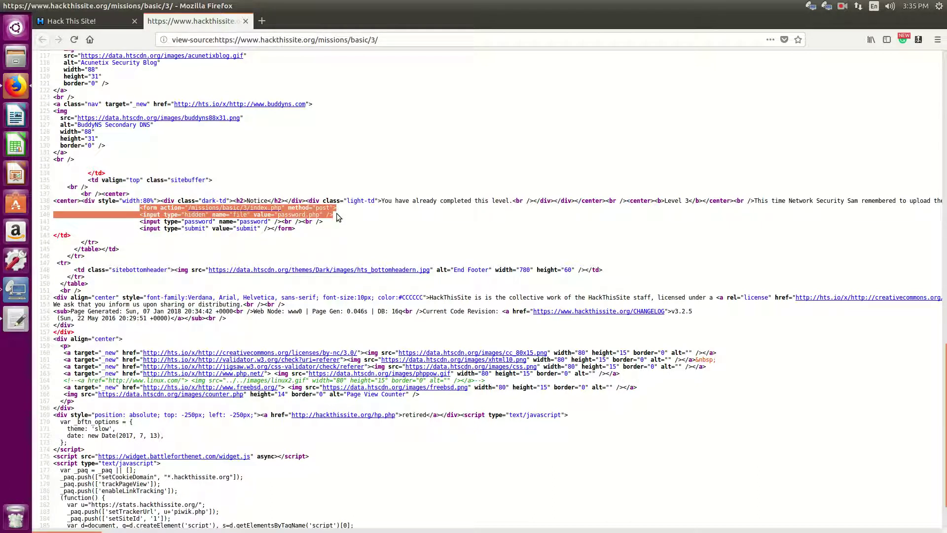
left_click(345, 217)
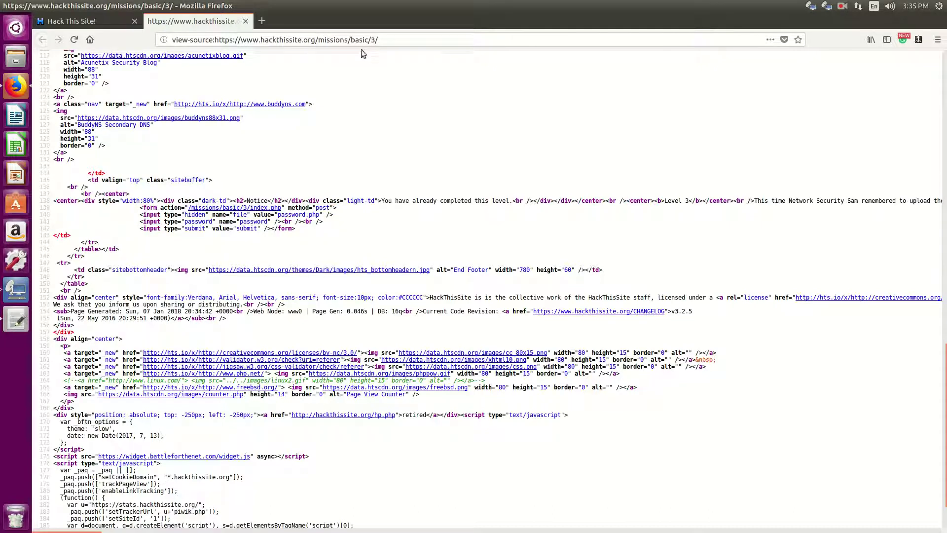
left_click(110, 25)
Step: Load password.php from the Level 3 URL and copy the plain-text password it shows
left_click(382, 41)
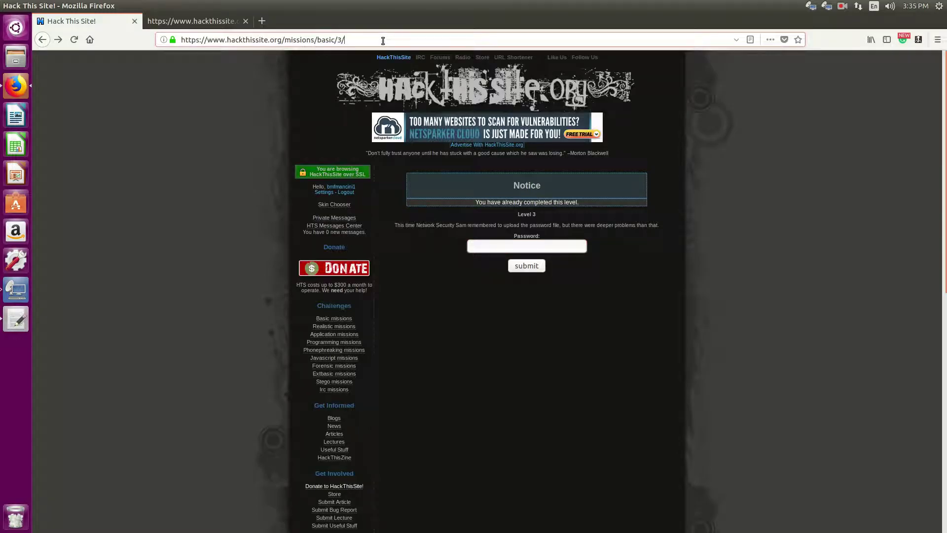
type("passwo")
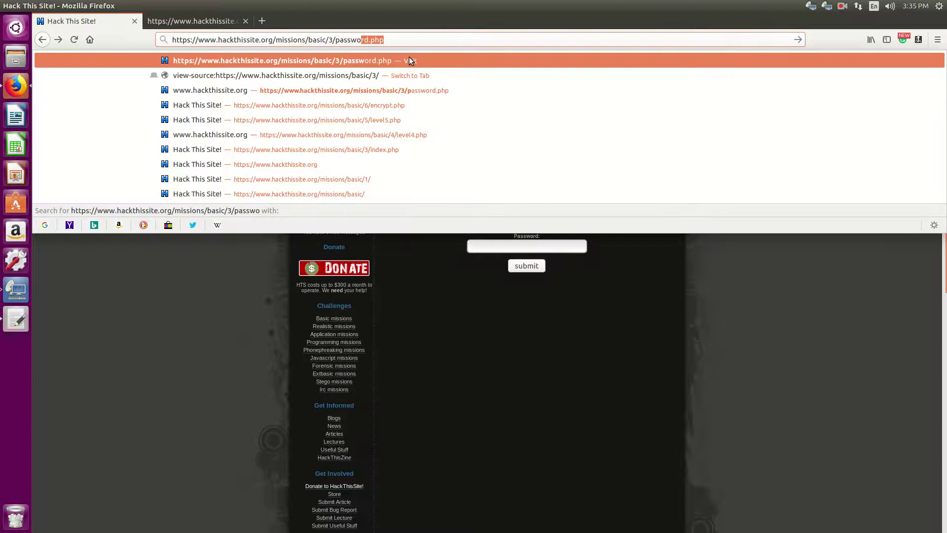
type("rd.php")
key("Return")
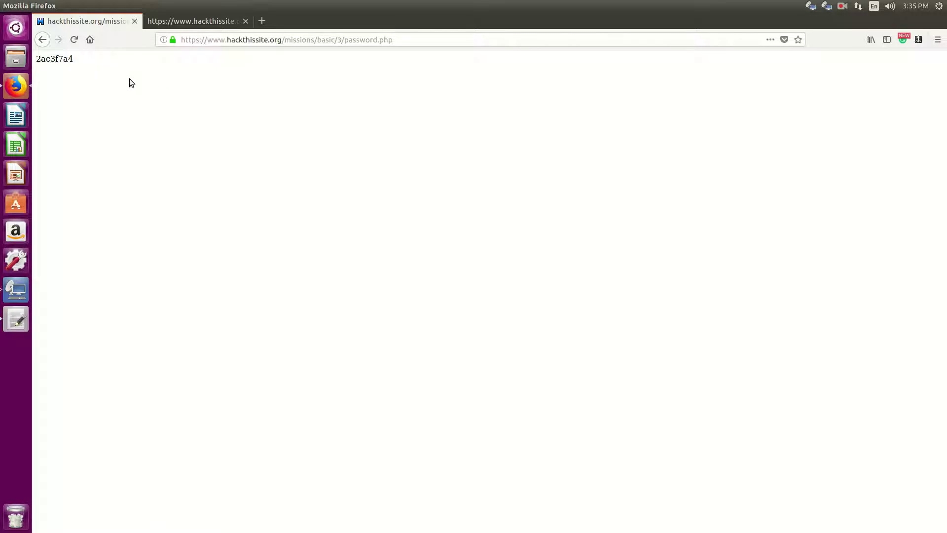
double_click(53, 61)
right_click(58, 62)
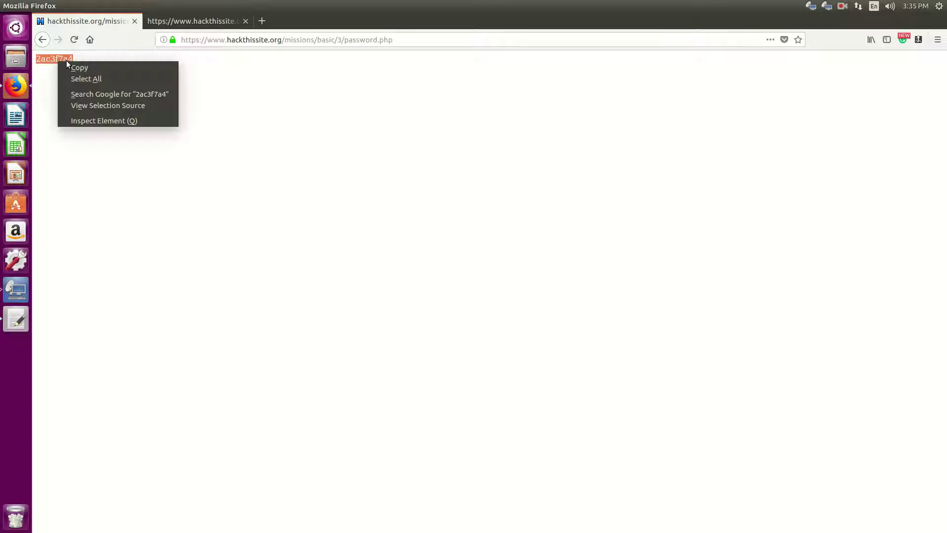
left_click(72, 68)
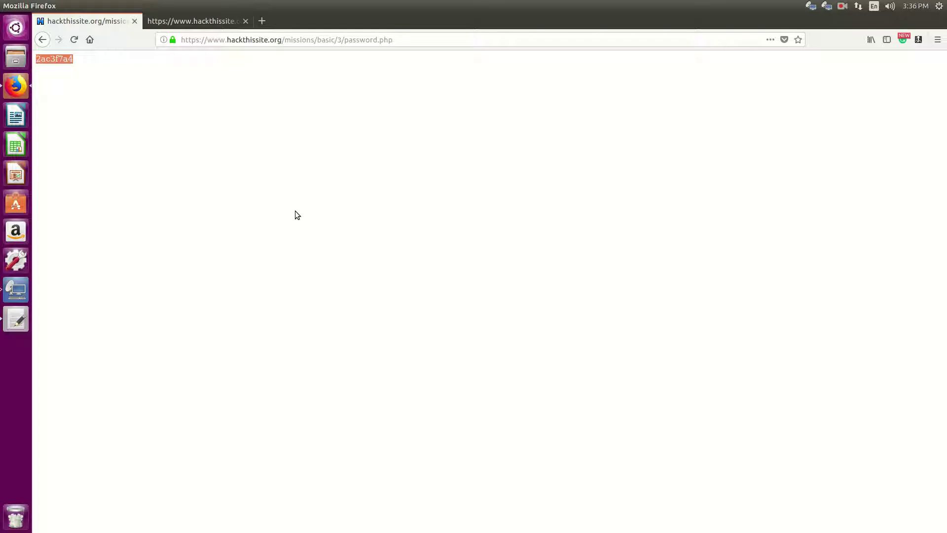
Step: Paste the copied password into the Level 3 Password field and submit it, then view the source tab
left_click(43, 40)
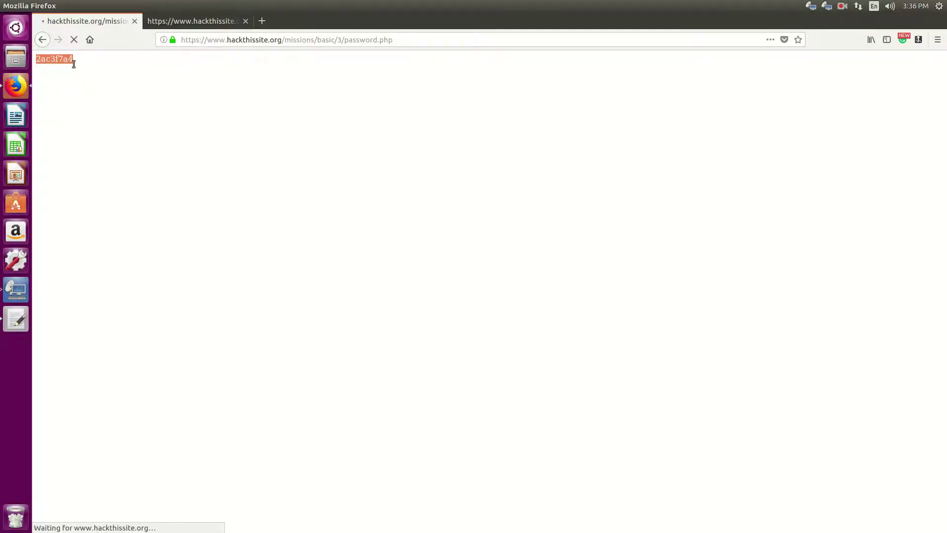
left_click(566, 254)
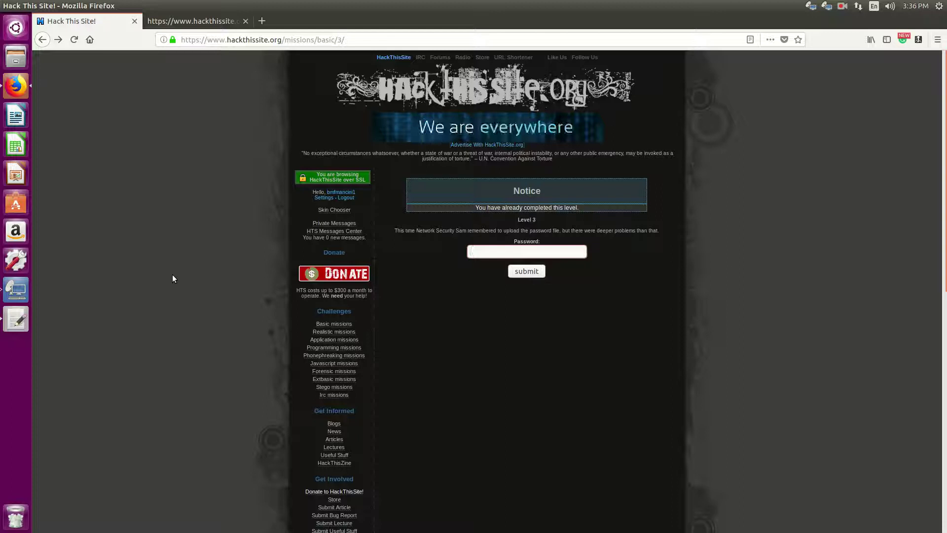
key("ctrl+v")
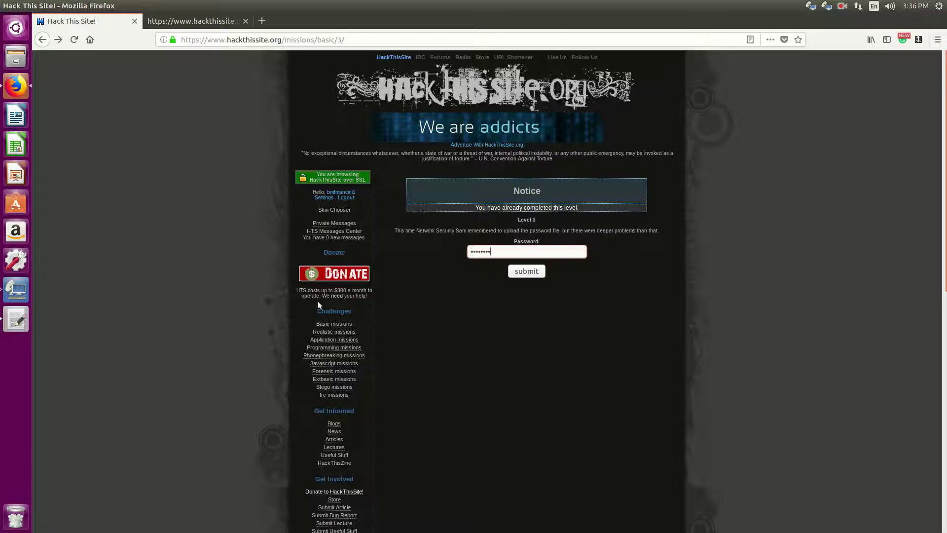
key("Return")
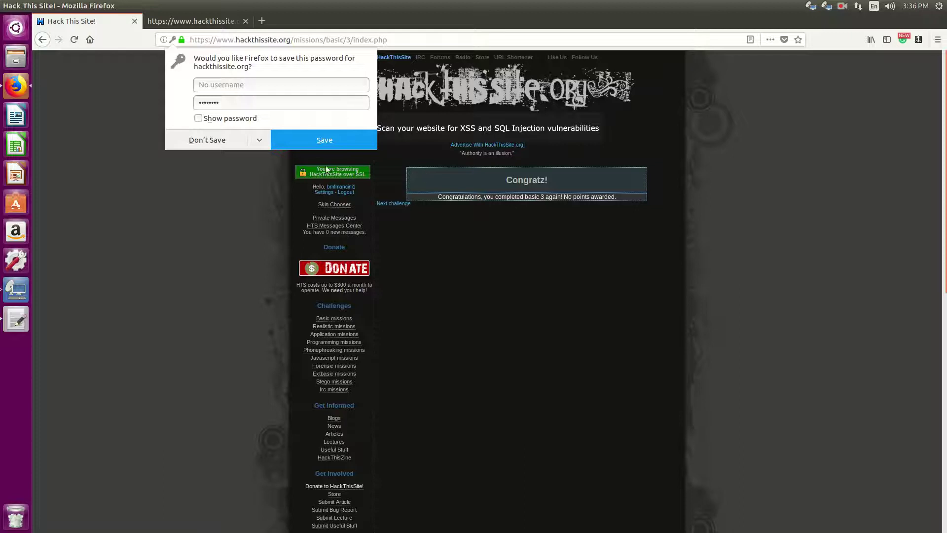
left_click(211, 23)
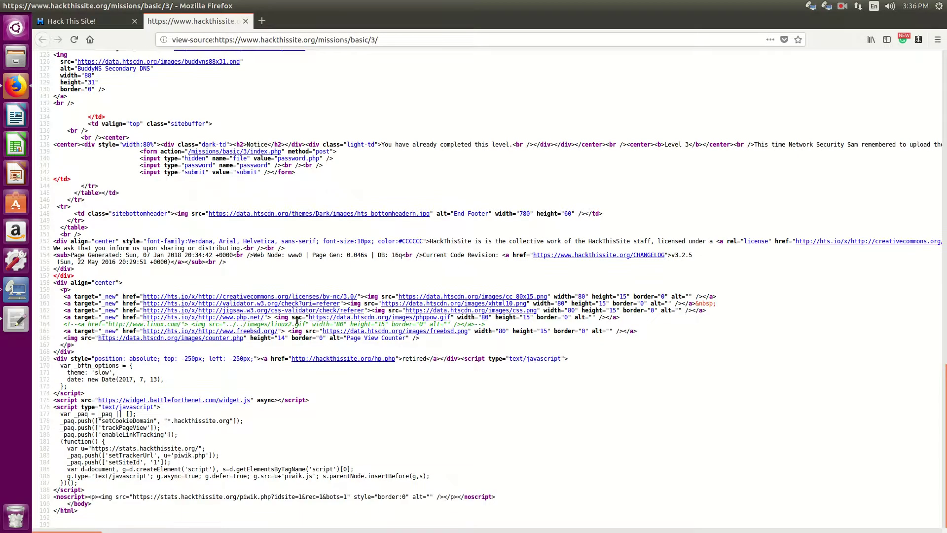
Step: Examine the hidden password-file input on source lines 140–141, then go back to the Congratz page
scroll(213, 223, "up", 1)
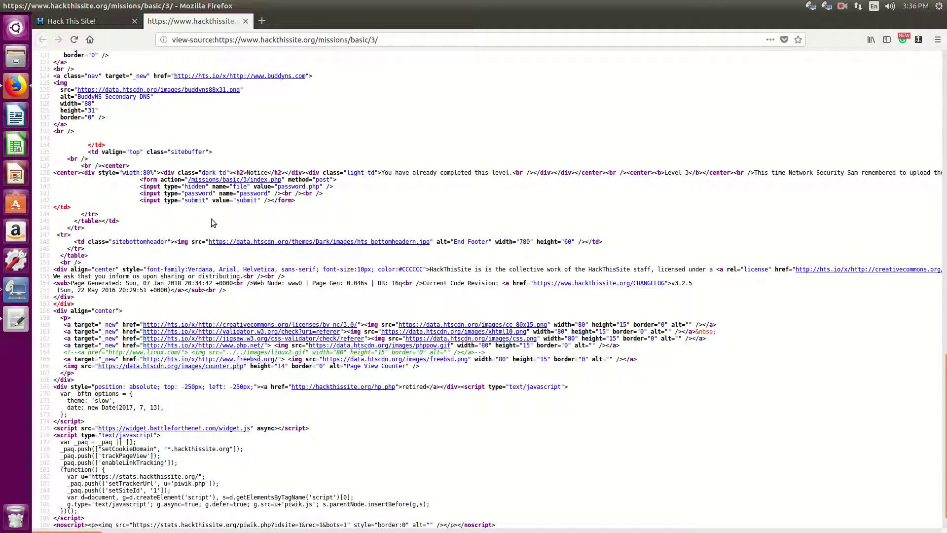
scroll(213, 223, "up", 3)
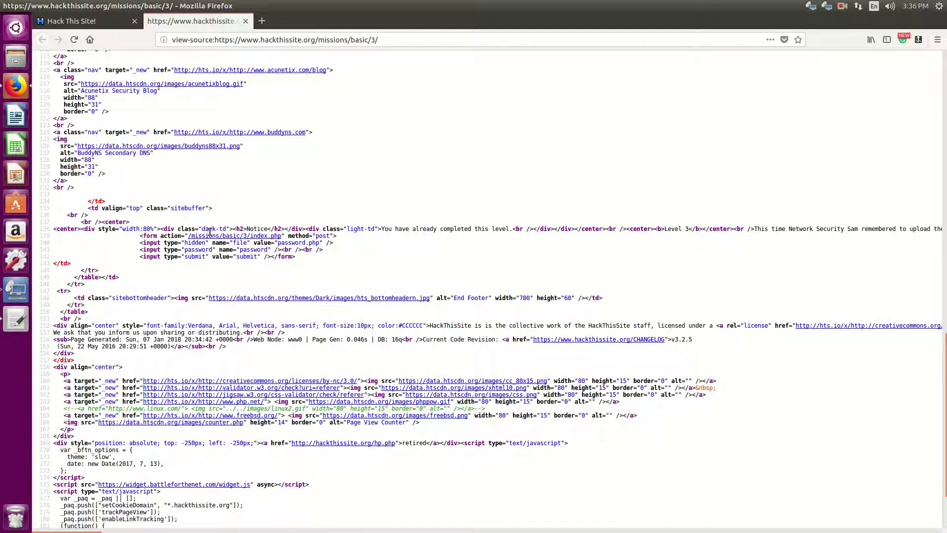
double_click(186, 249)
left_click_drag(224, 250, 249, 250)
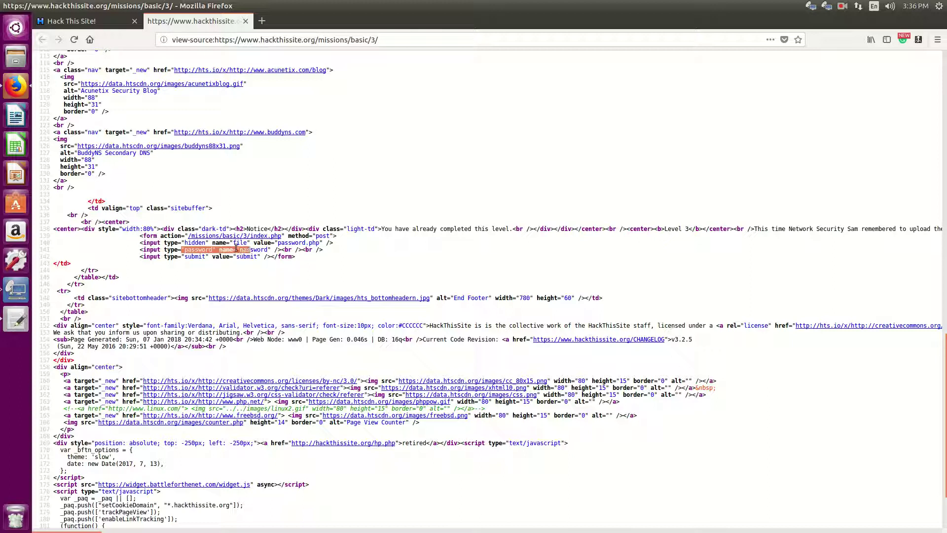
left_click_drag(143, 242, 292, 243)
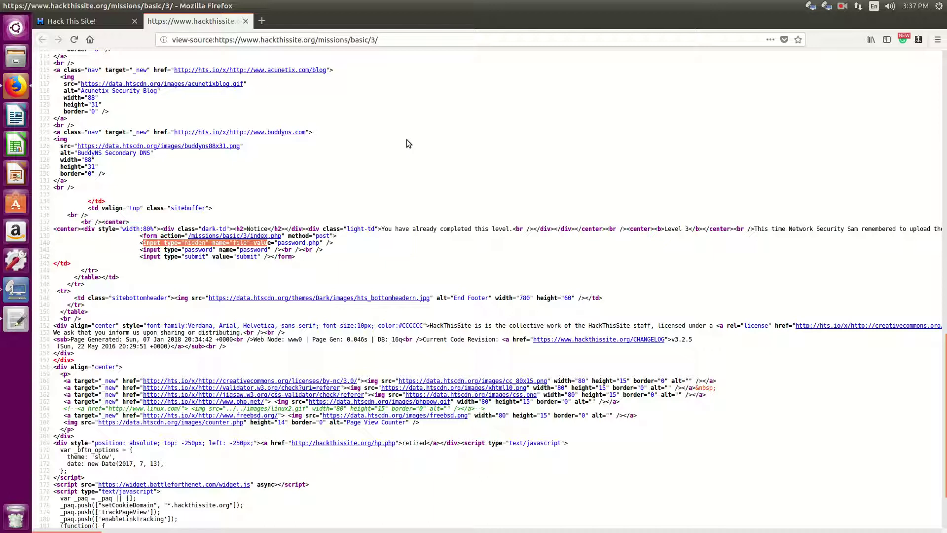
left_click(113, 21)
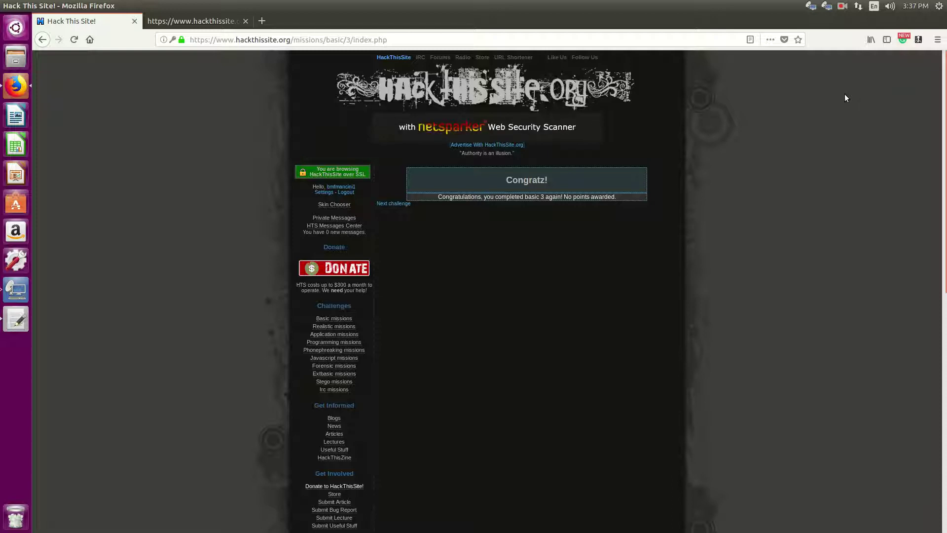
left_click(842, 5)
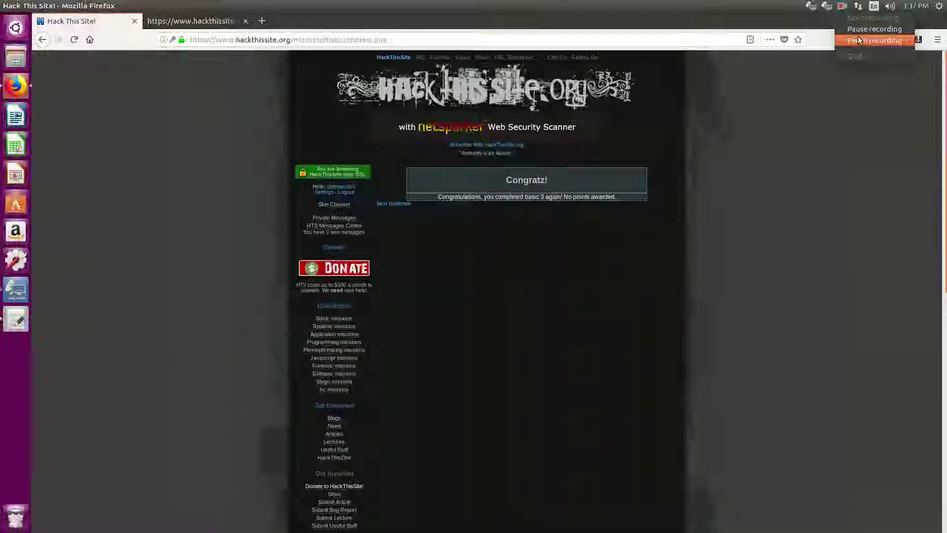